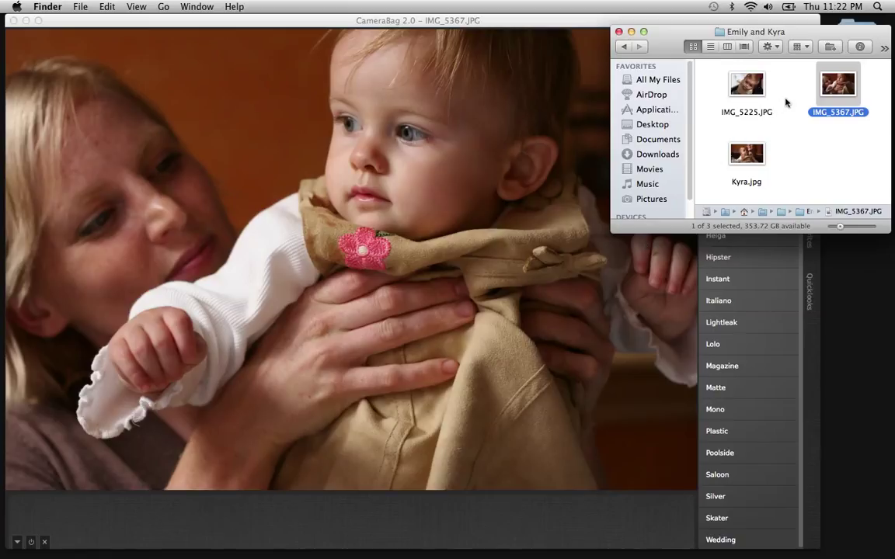
- Cycle through the folder's photos until Kyra.jpg is displayed
click(494, 196)
key(super+Right)
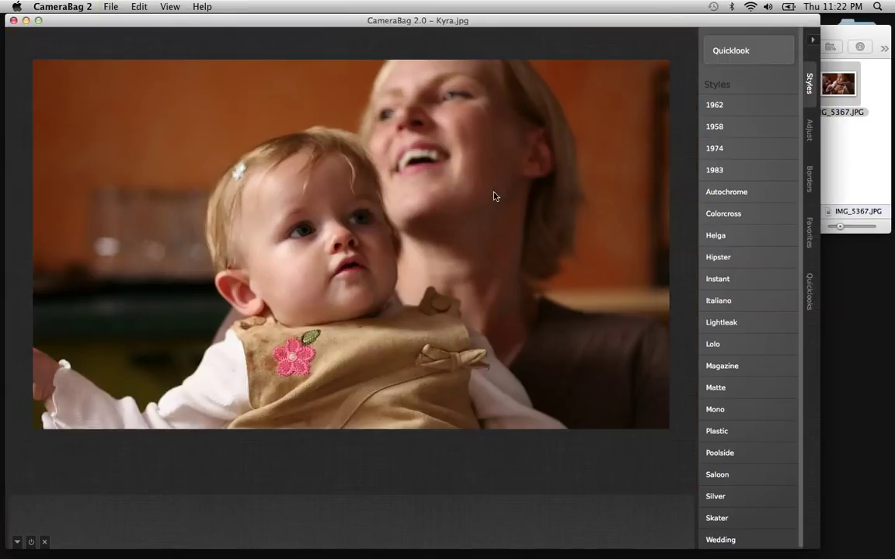
key(super+Right)
key(super+Right)
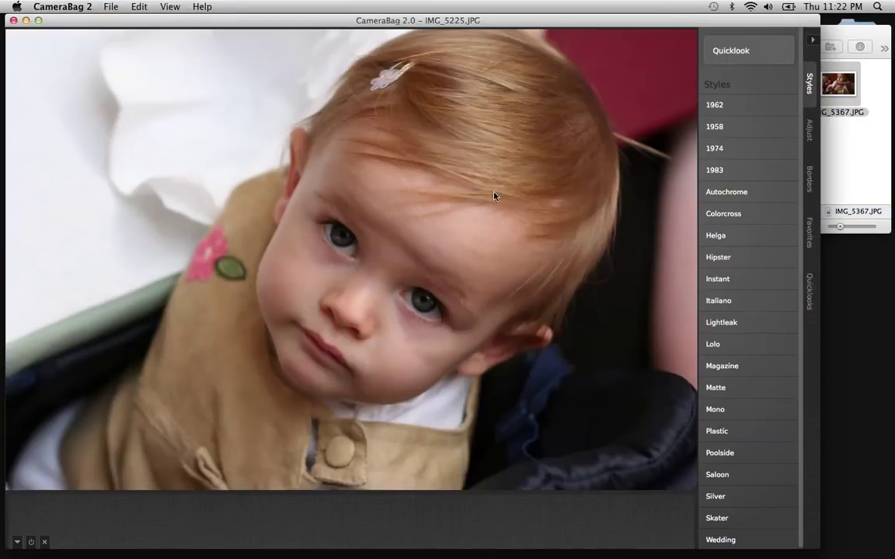
key(super+Right)
key(super+Right)
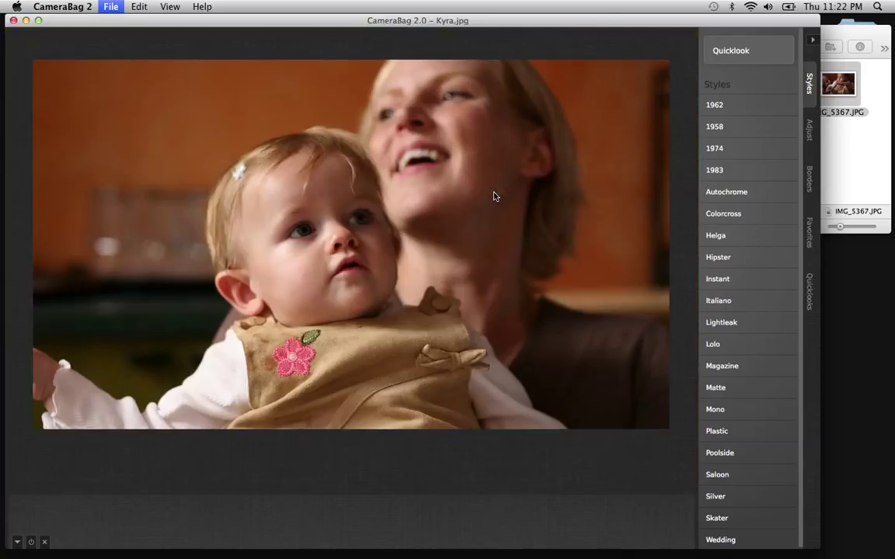
key(super+Right)
key(super+Right)
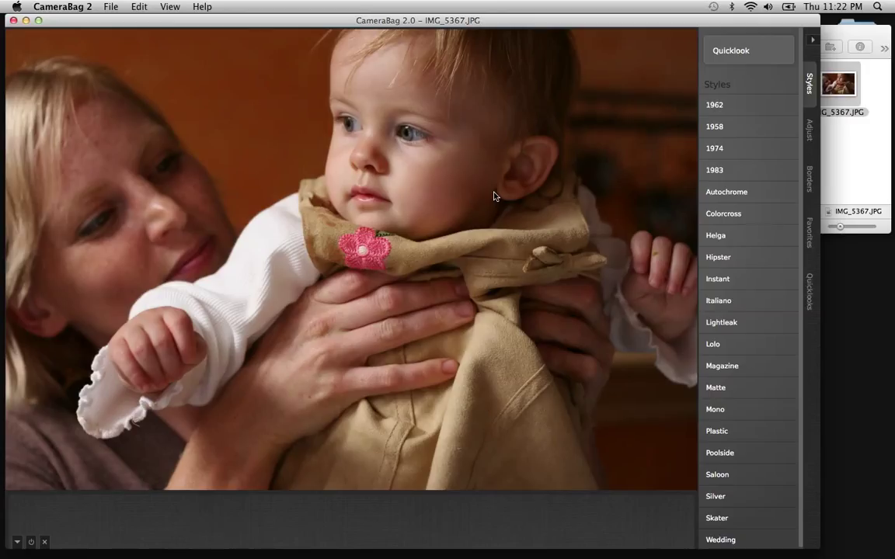
- Show IMG_5367.JPG with the Favorites list scrolled to its top (1937, 1941, Autochrome II)
click(813, 243)
scroll(777, 252, up, 5)
scroll(776, 254, up, 5)
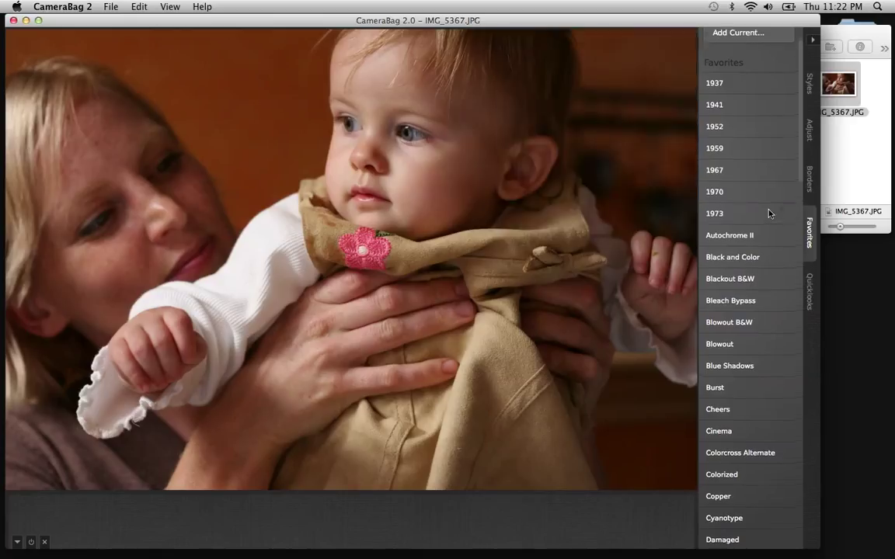
scroll(769, 211, up, 3)
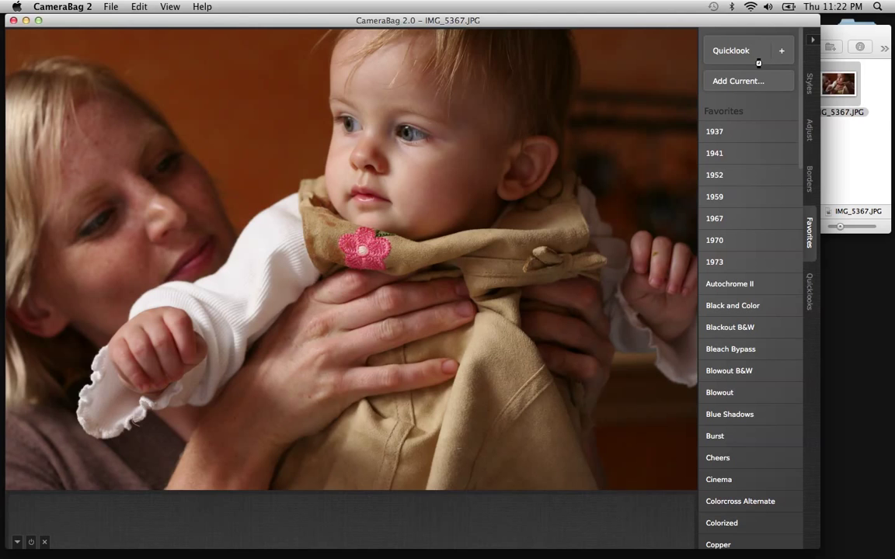
click(755, 58)
scroll(664, 205, down, 10)
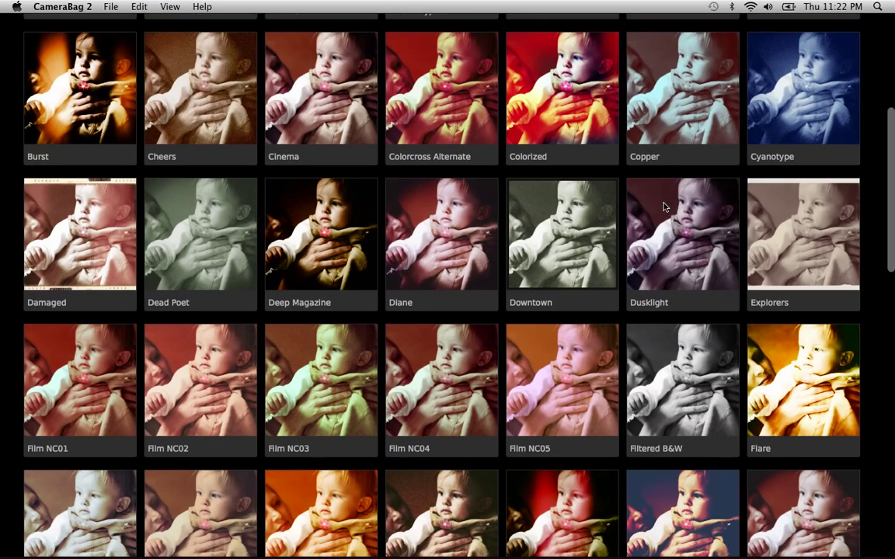
scroll(664, 206, down, 7)
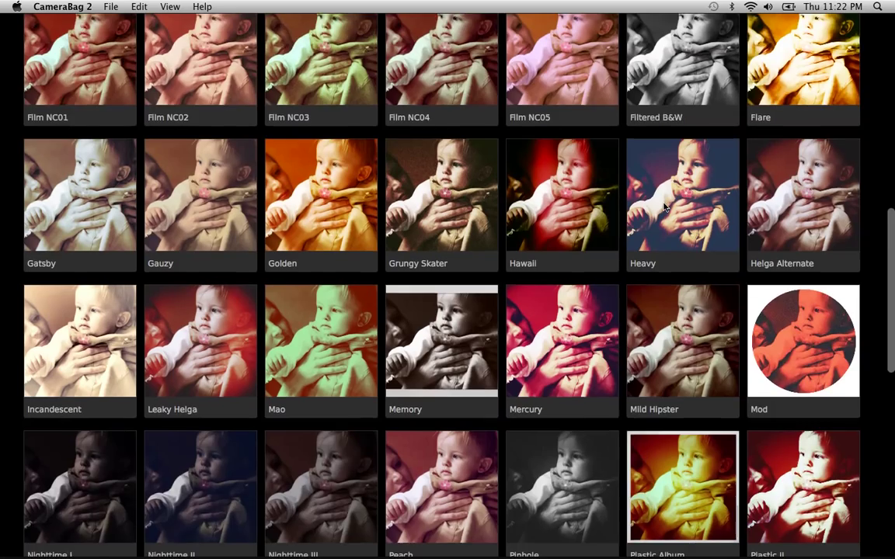
scroll(664, 206, down, 3)
scroll(664, 206, down, 10)
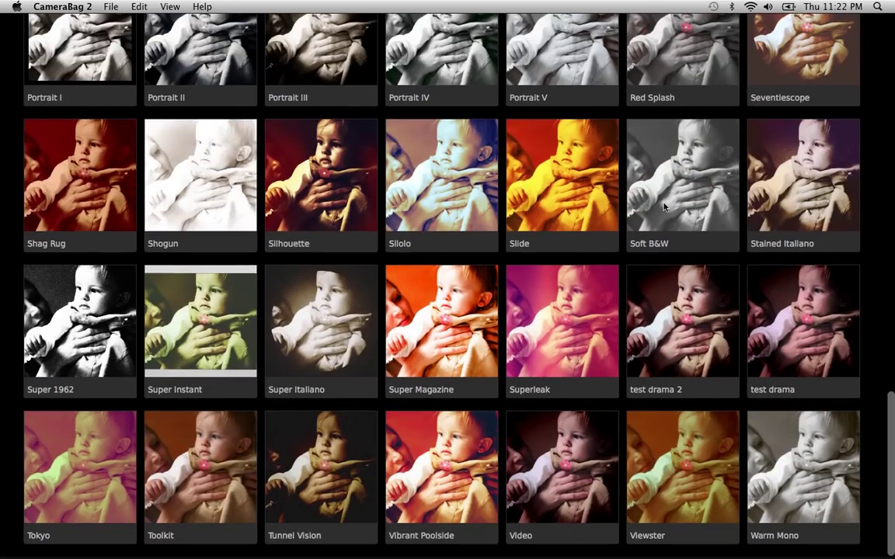
scroll(664, 206, up, 20)
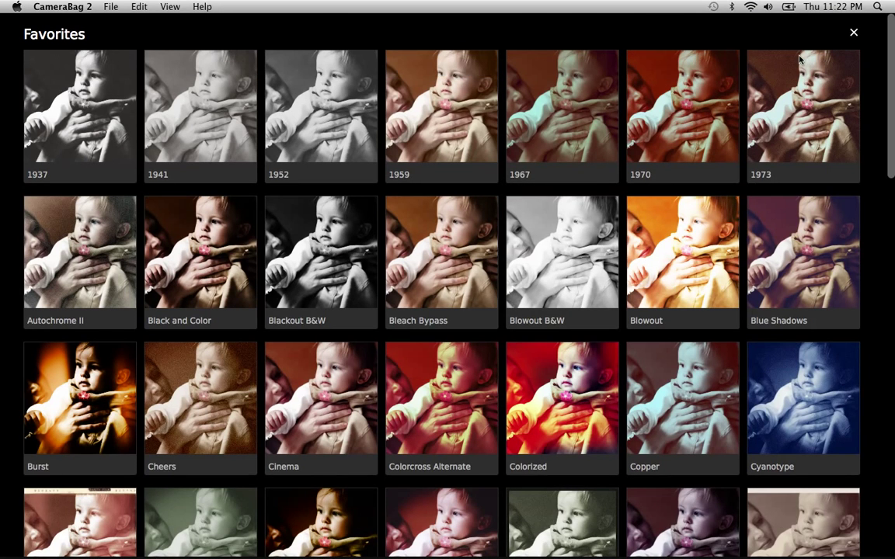
click(853, 34)
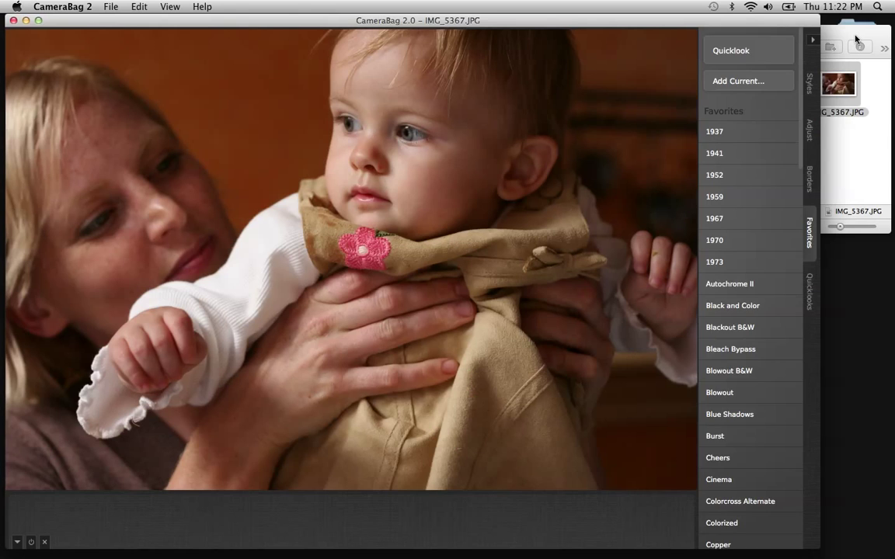
- Bring back the Styles list and preview 1962, Autochrome, Helga and Lolo on the photo
click(809, 82)
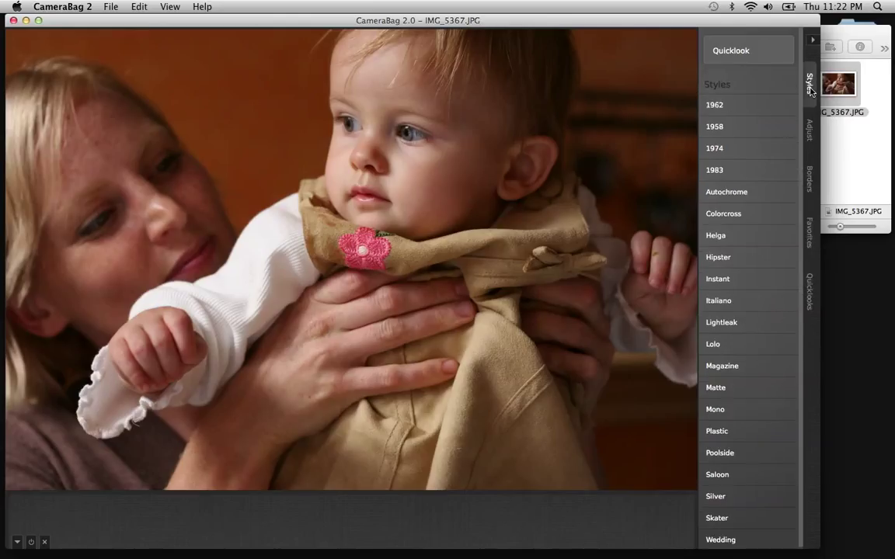
mouse_move(755, 127)
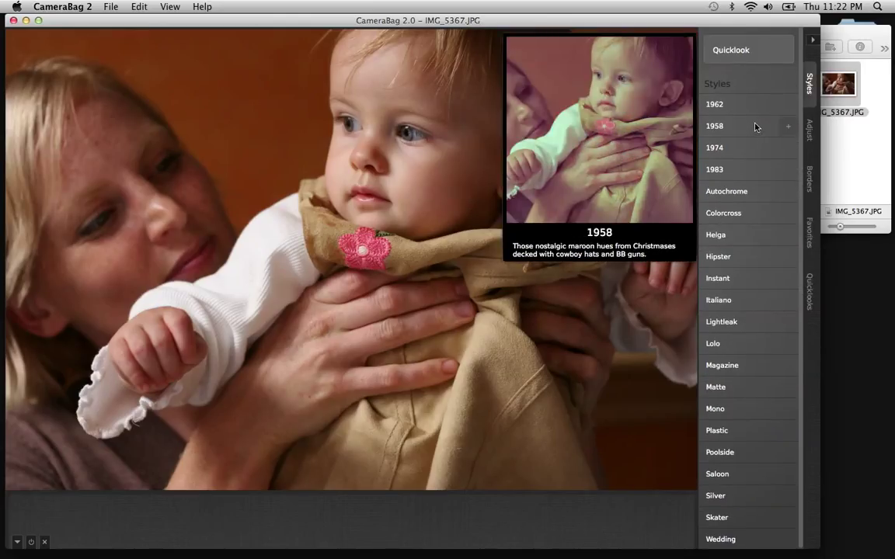
mouse_move(745, 104)
mouse_move(742, 193)
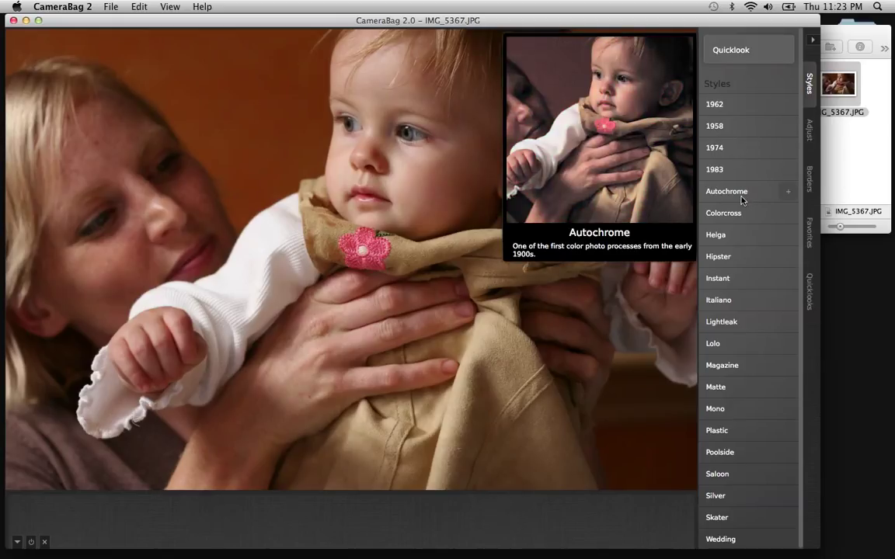
mouse_move(740, 237)
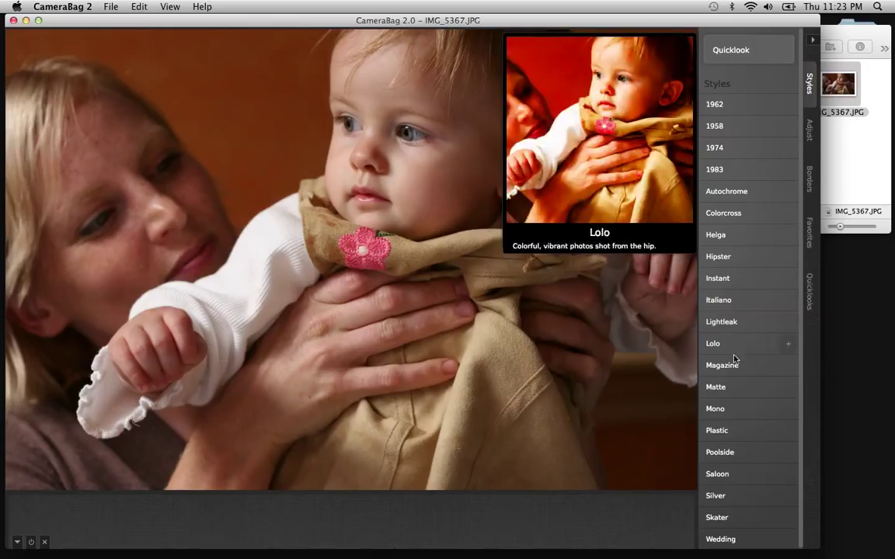
- Apply the Instant style at Amount 48.54 with Remix -26.99
click(743, 286)
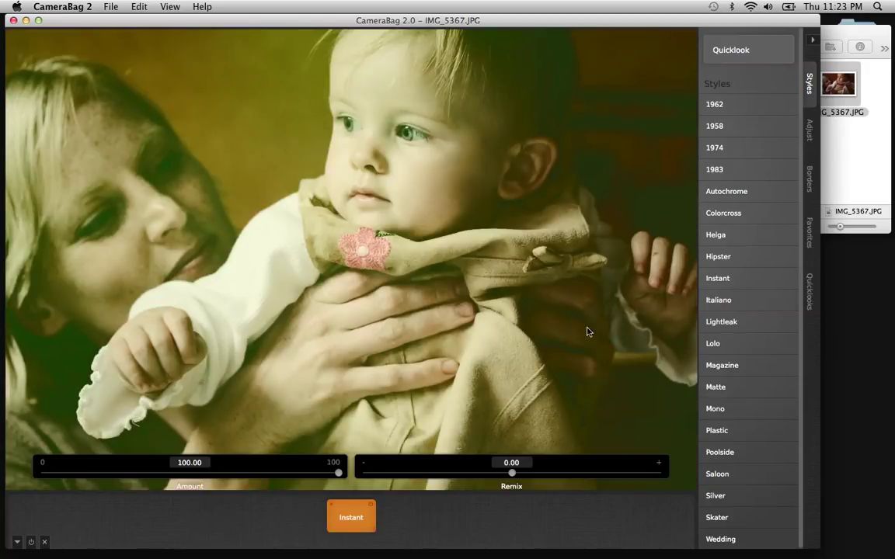
drag(339, 476, 186, 476)
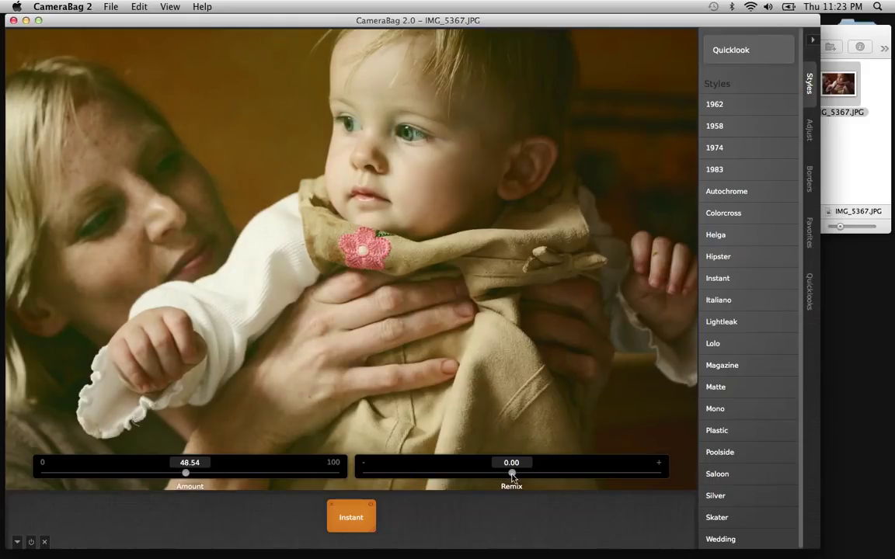
drag(512, 477, 433, 473)
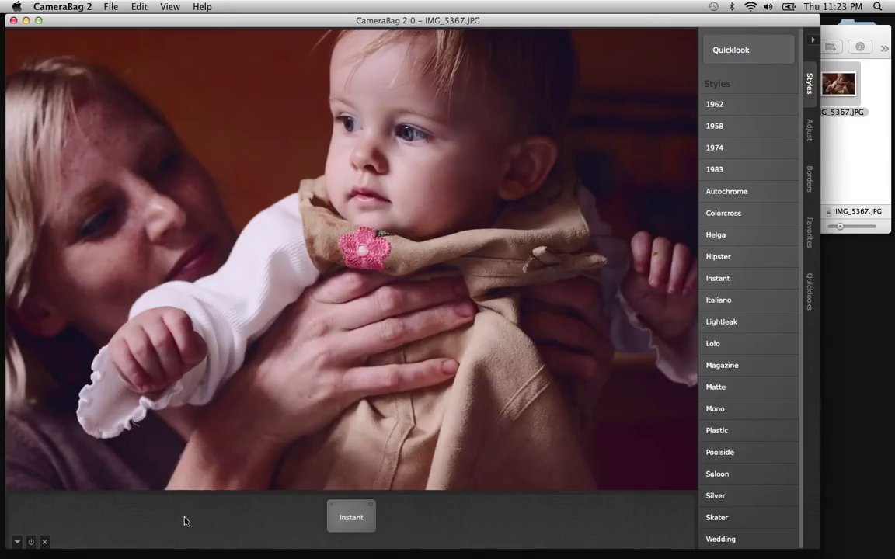
click(371, 508)
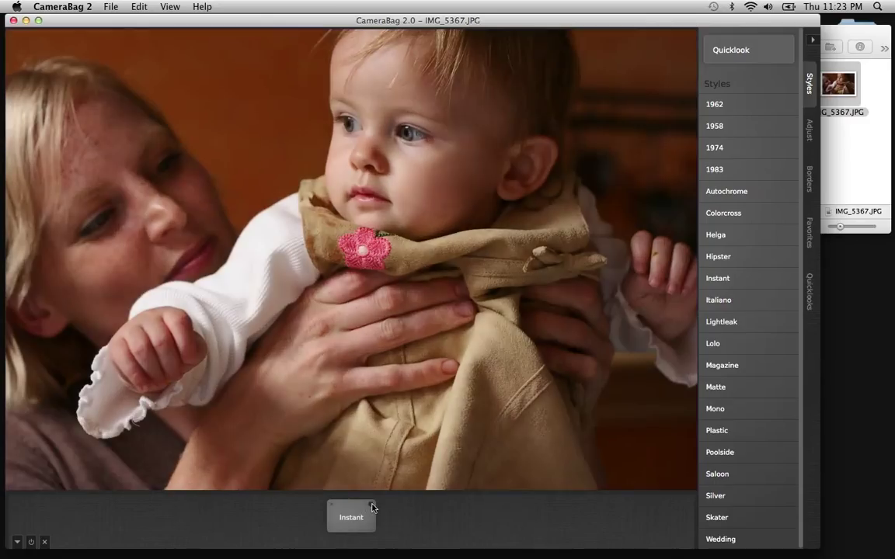
click(372, 508)
click(371, 507)
click(371, 507)
click(372, 507)
click(371, 507)
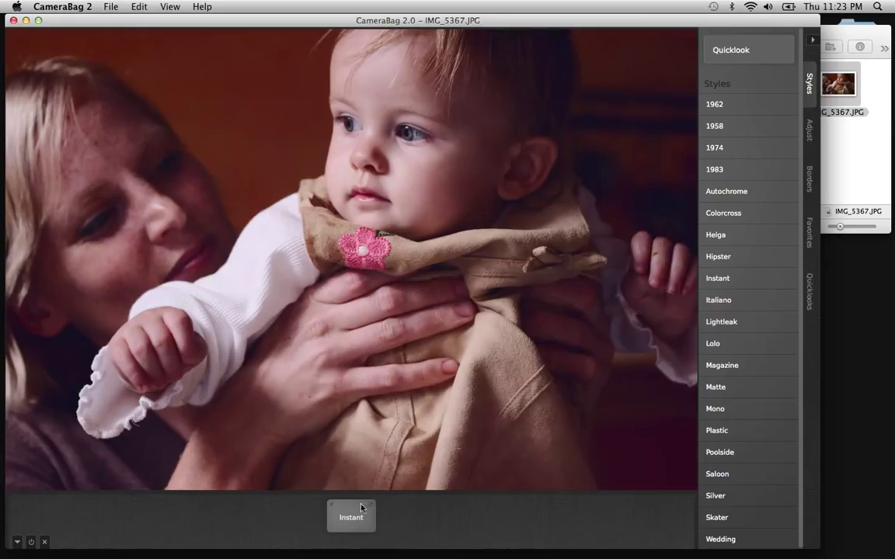
click(32, 541)
click(32, 542)
click(32, 542)
click(32, 541)
mouse_move(765, 184)
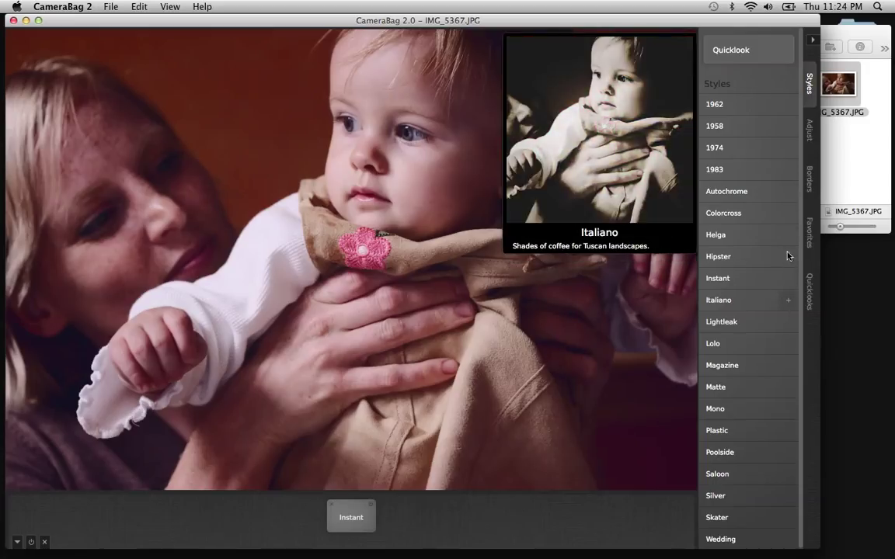
- Add Autochrome to the stack, keeping Instant ahead of it
click(790, 194)
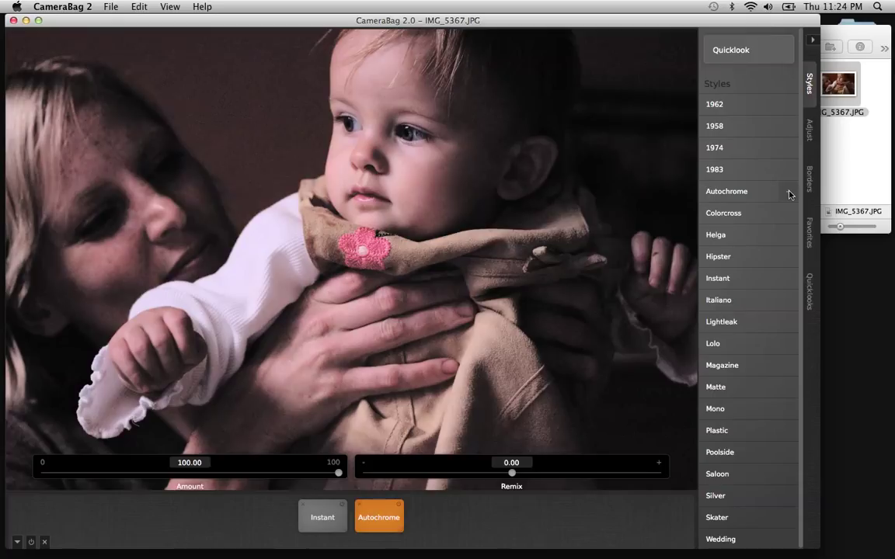
click(330, 516)
click(381, 524)
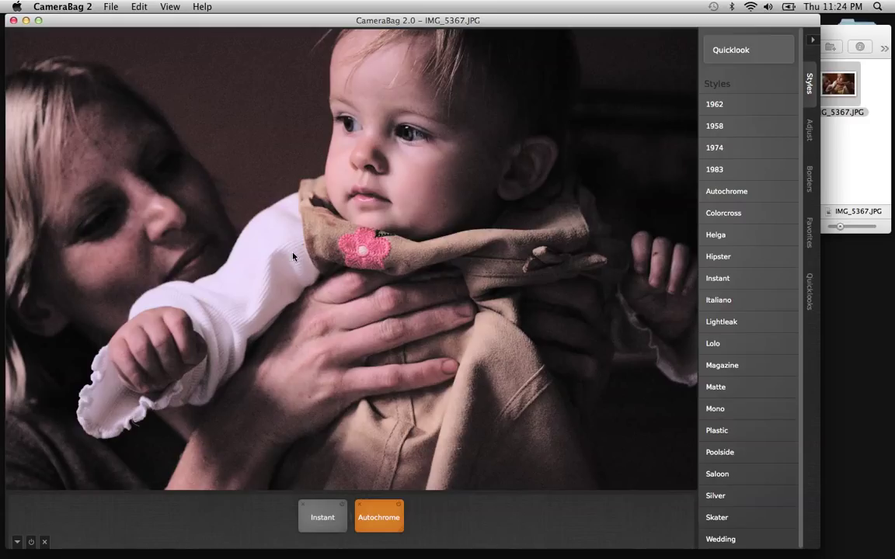
click(342, 506)
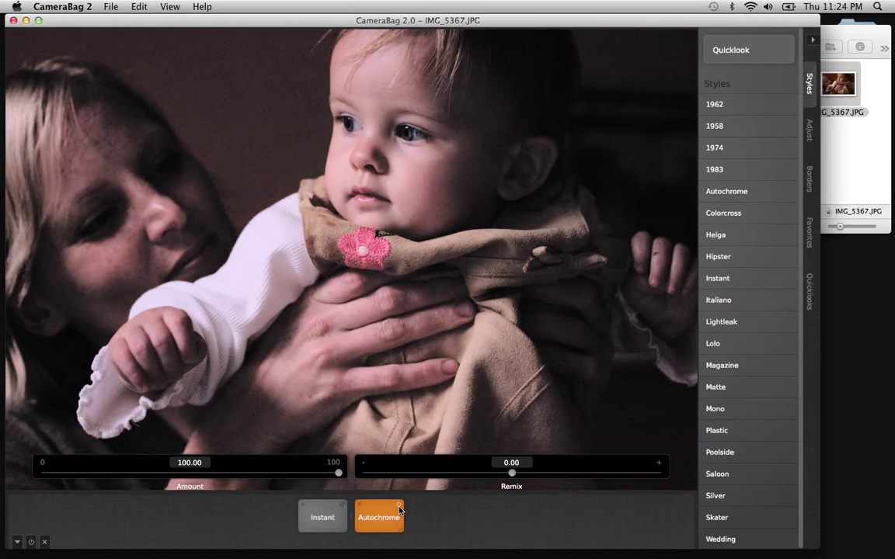
drag(396, 515, 315, 518)
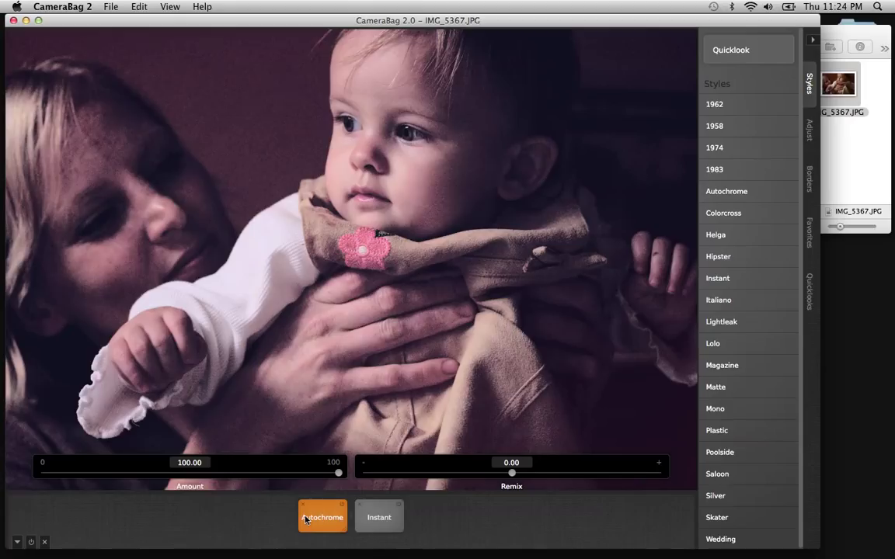
drag(391, 518, 319, 518)
- Lower Autochrome's Amount to 77.20 and deselect the layers
click(369, 519)
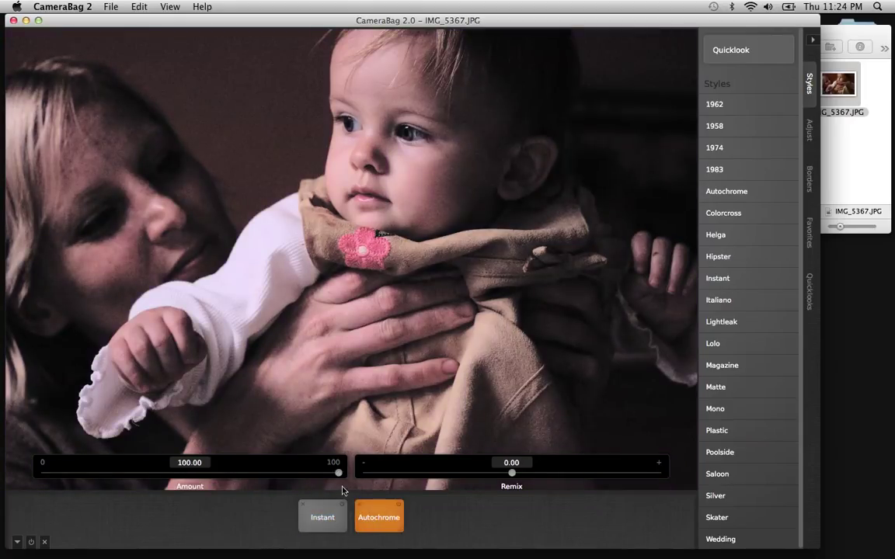
drag(339, 476, 255, 469)
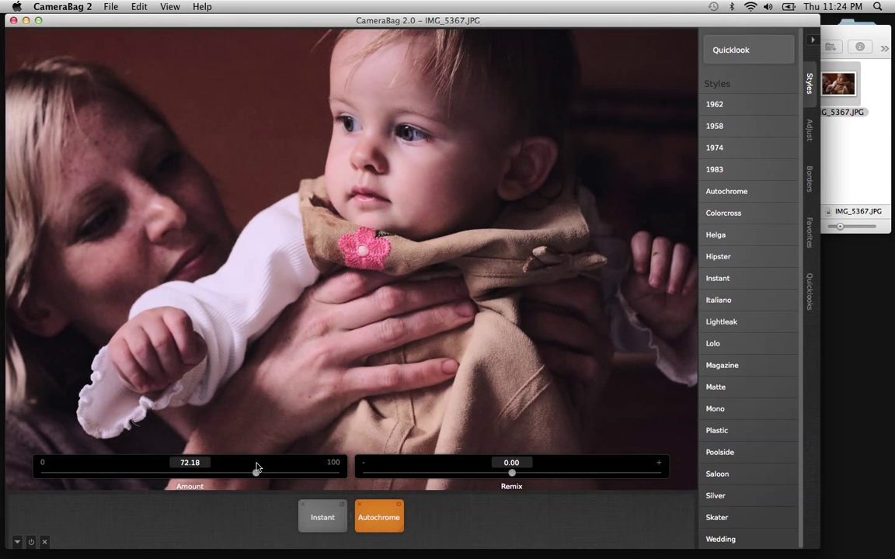
click(262, 519)
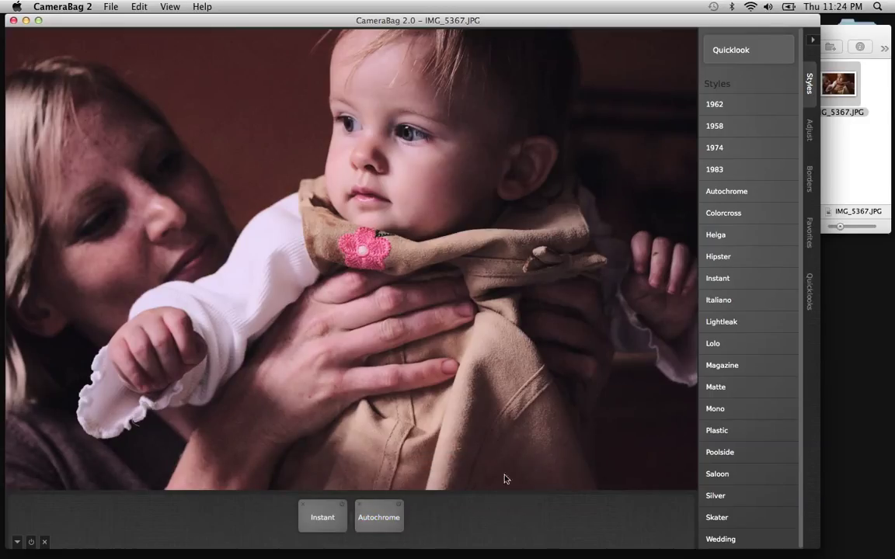
mouse_move(775, 136)
click(808, 129)
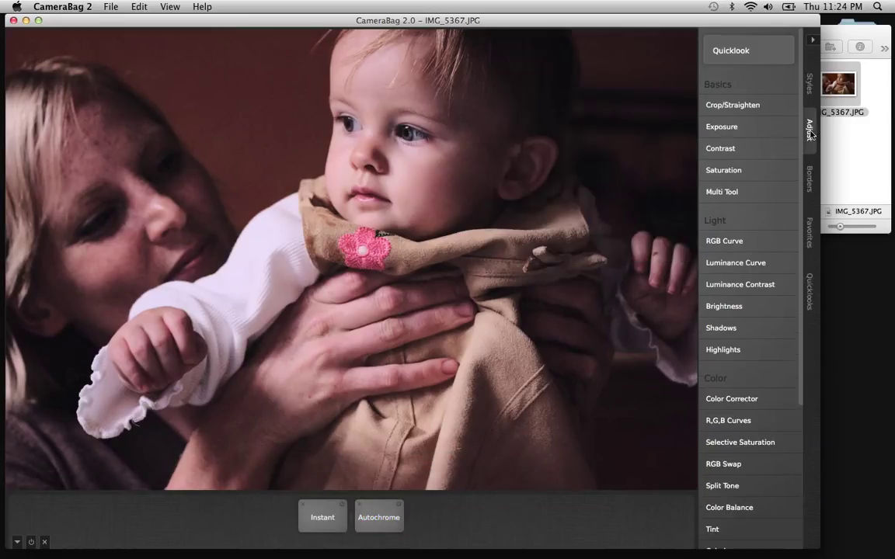
scroll(750, 221, down, 5)
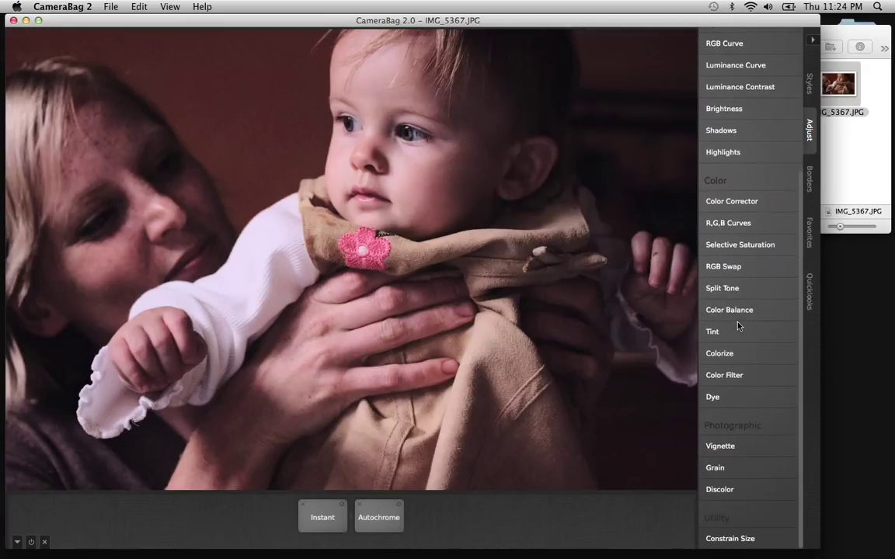
scroll(738, 325, up, 3)
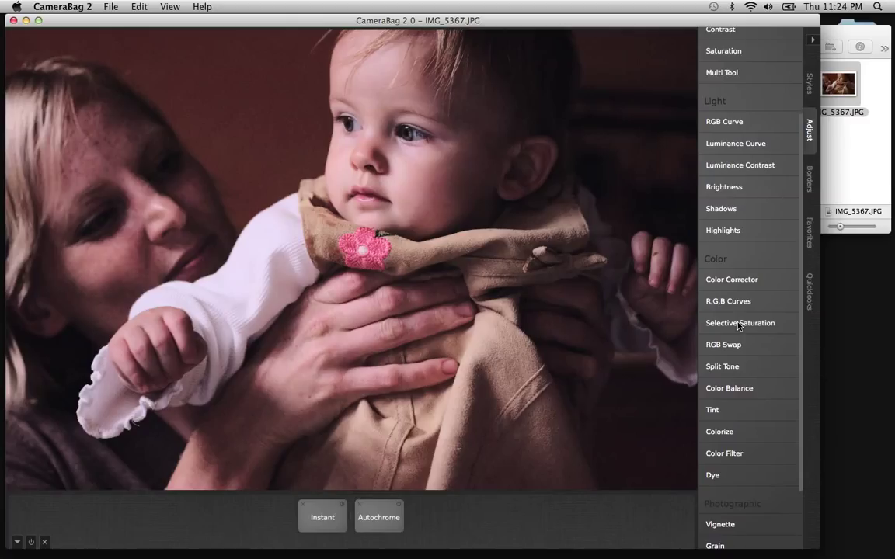
scroll(742, 303, up, 5)
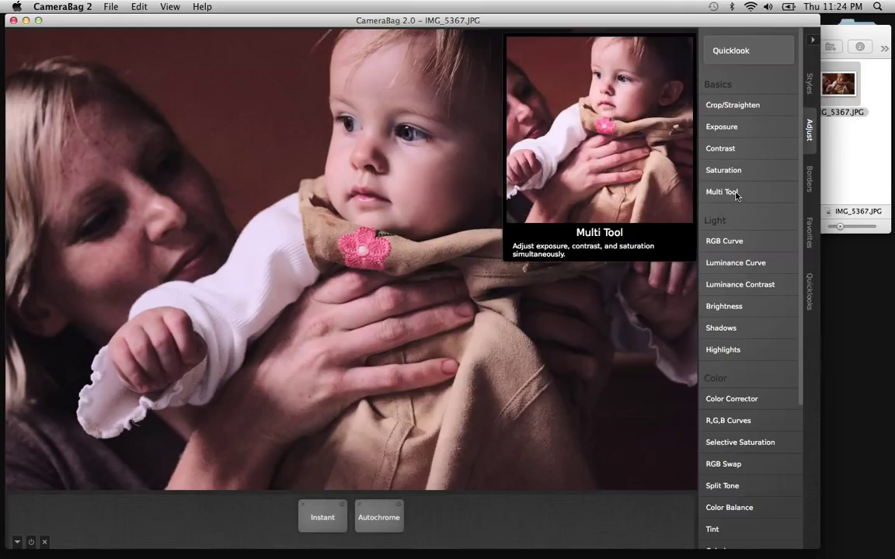
- Add a Multi Tool with Exposure 48.85, Contrast 59.02 and Saturation 46.23
click(737, 195)
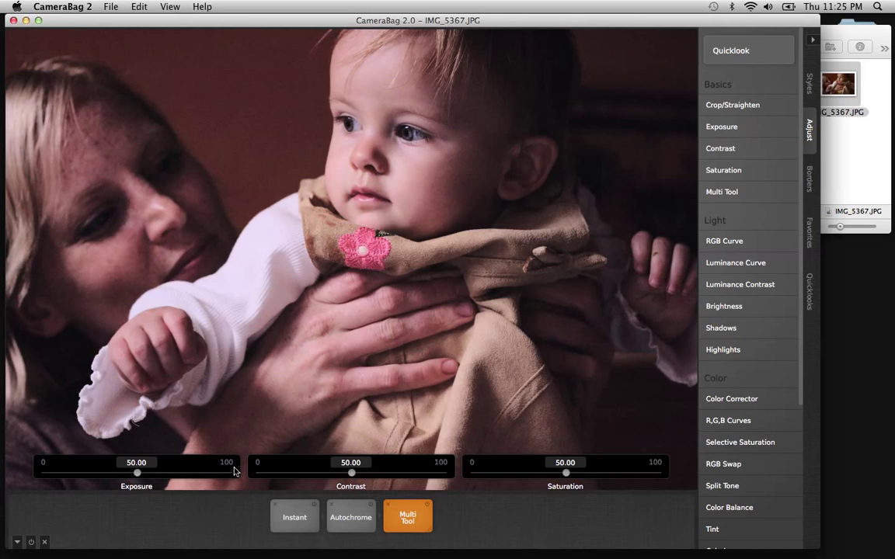
mouse_move(137, 476)
mouse_down()
mouse_move(122, 476)
mouse_move(135, 477)
mouse_up()
drag(352, 476, 367, 477)
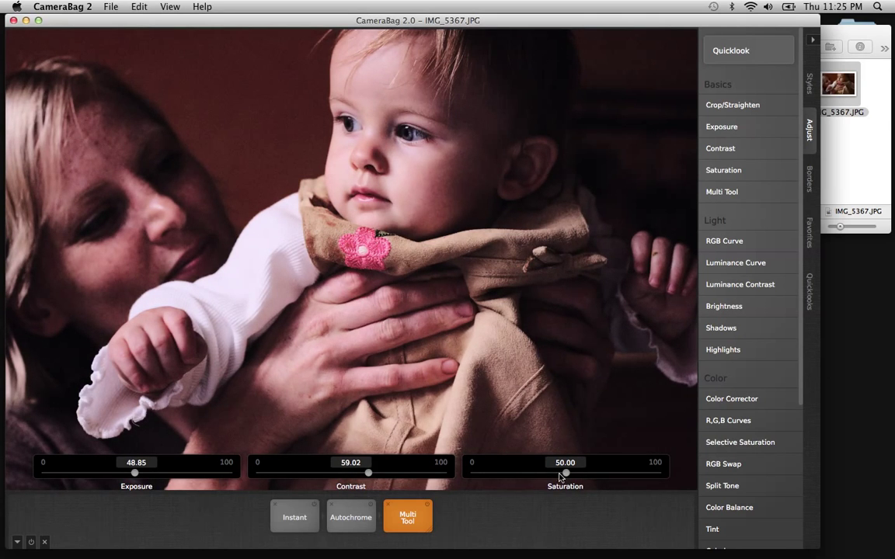
drag(559, 476, 561, 476)
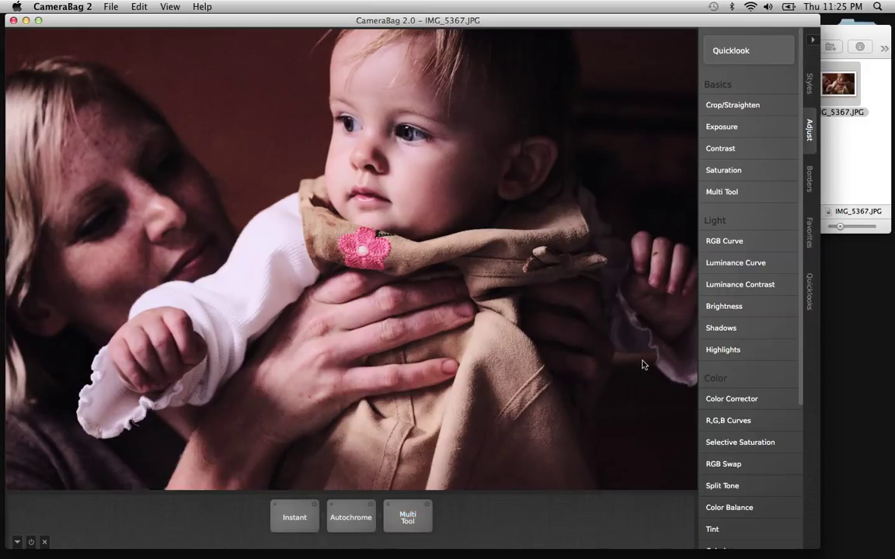
- Add a Vignette and shrink its Radius to 0.82
scroll(751, 283, down, 3)
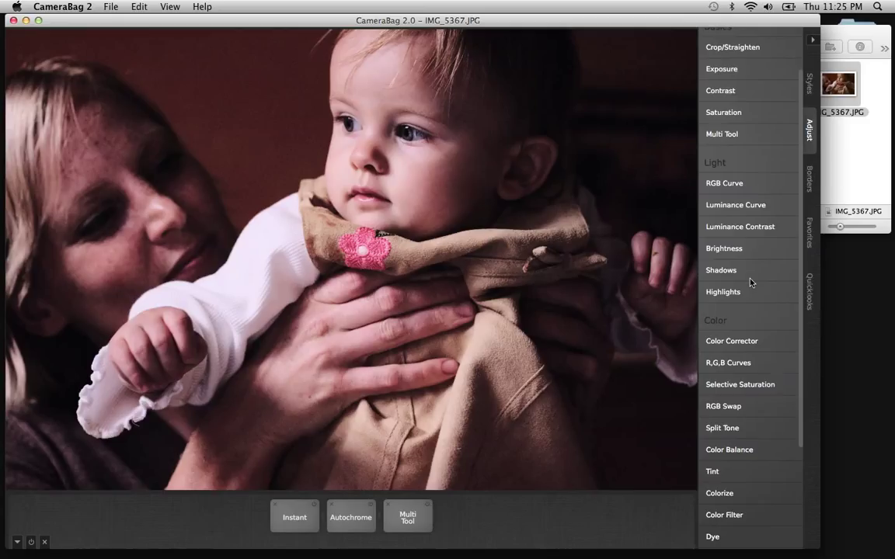
scroll(750, 283, down, 7)
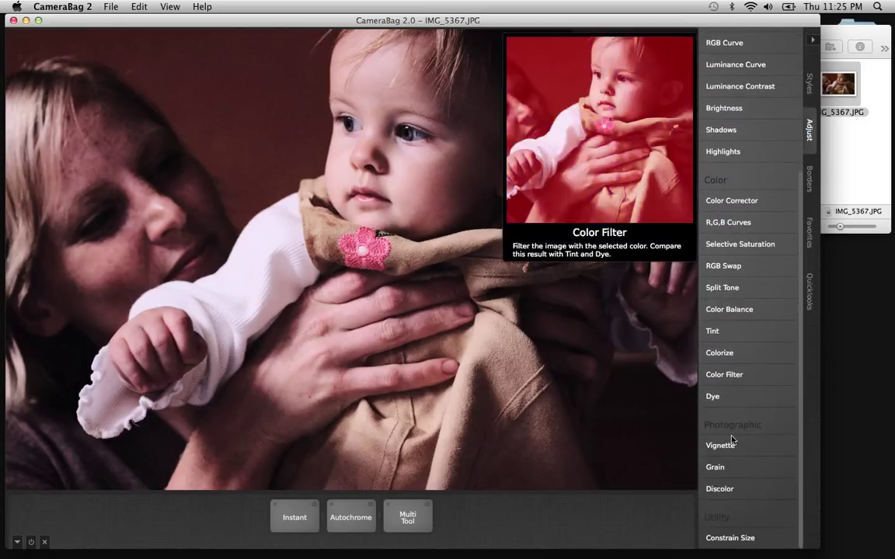
click(730, 445)
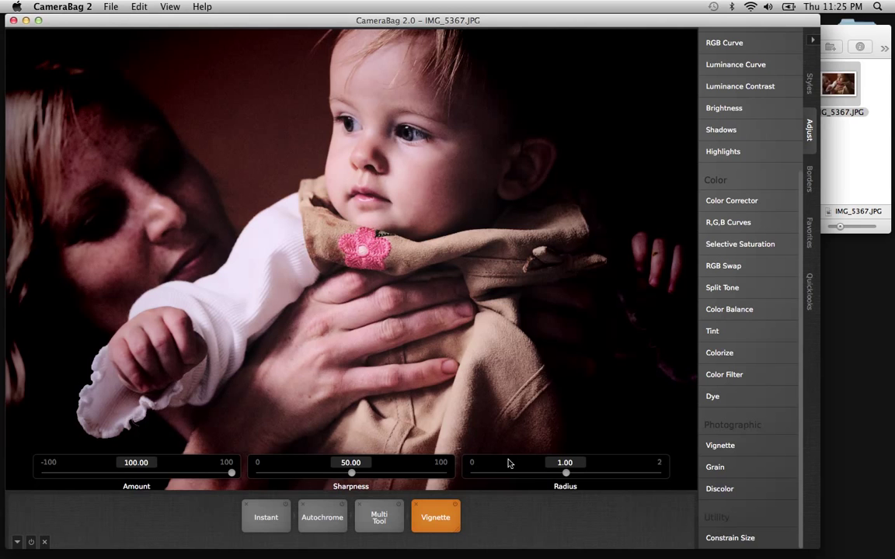
drag(569, 473, 543, 478)
drag(351, 473, 479, 476)
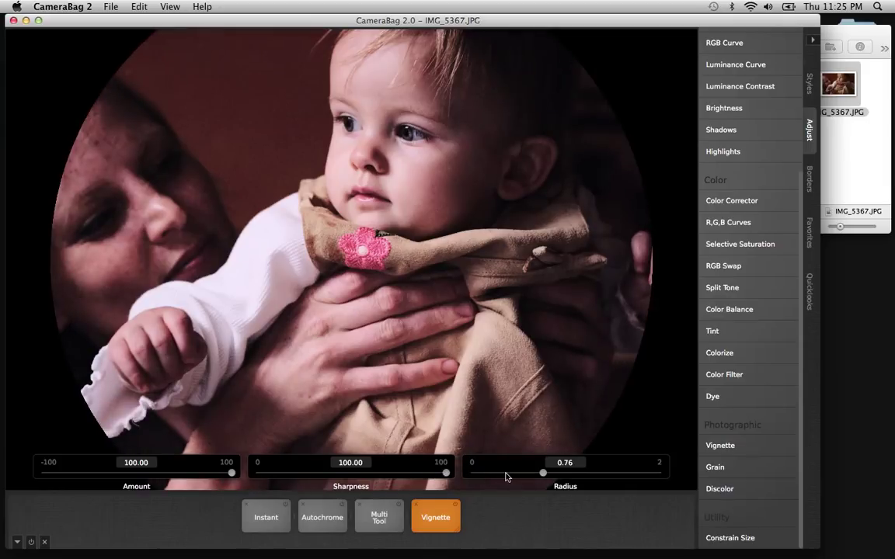
drag(543, 473, 537, 473)
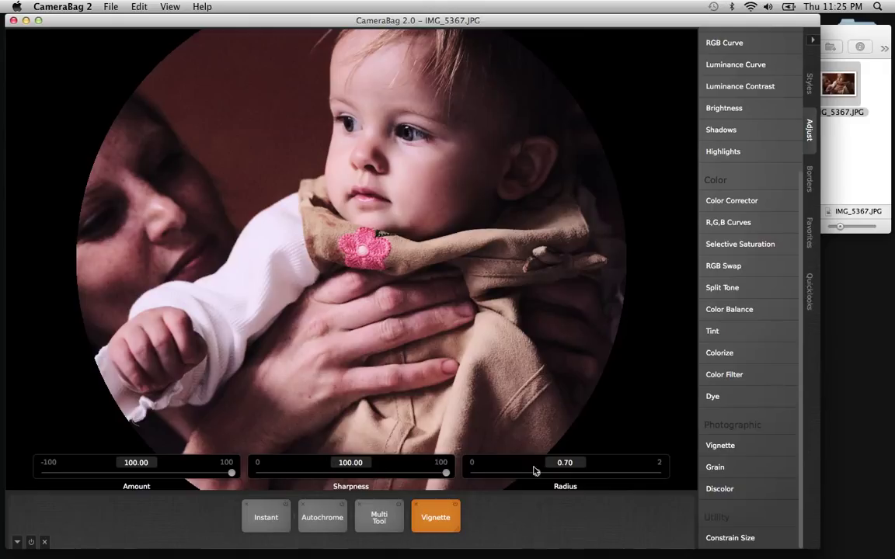
mouse_move(534, 470)
mouse_down()
mouse_move(487, 475)
mouse_move(518, 475)
mouse_up()
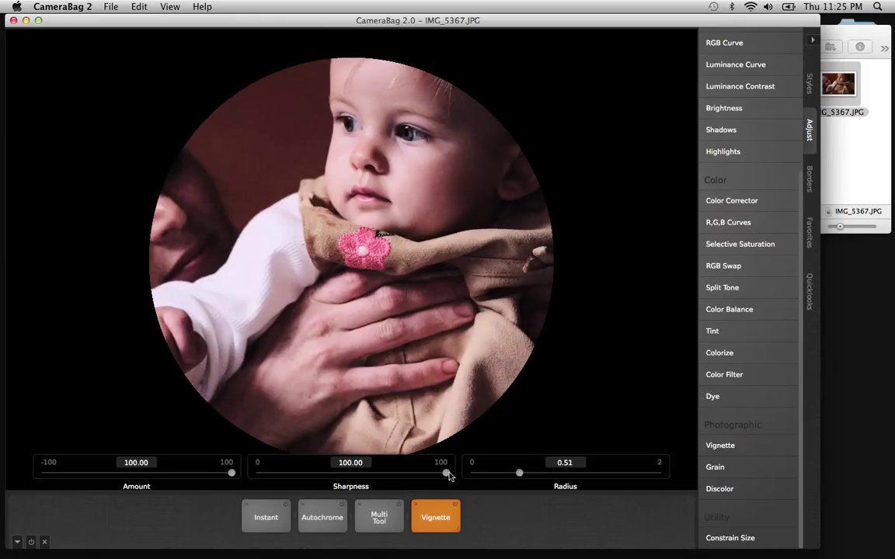
- Set the vignette Sharpness to 68.20 and lower its Amount to 6.89
drag(445, 475, 386, 473)
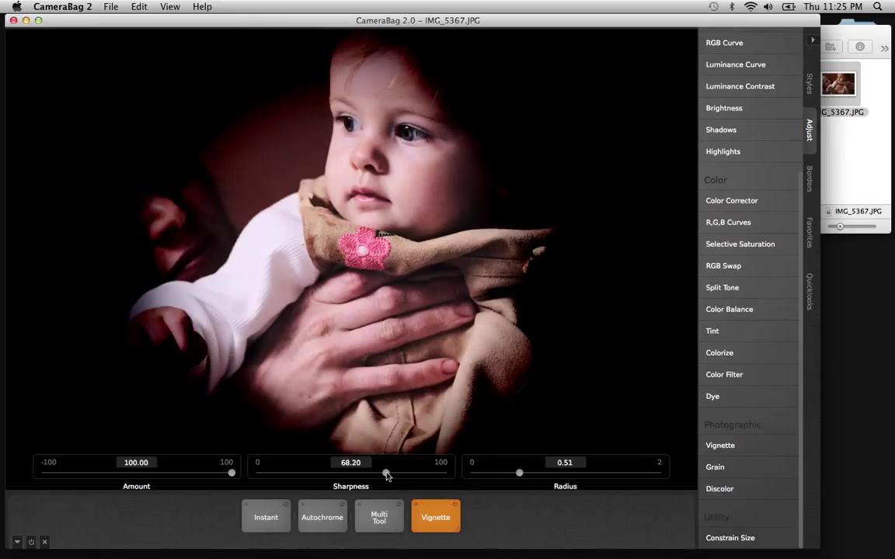
drag(517, 474, 549, 474)
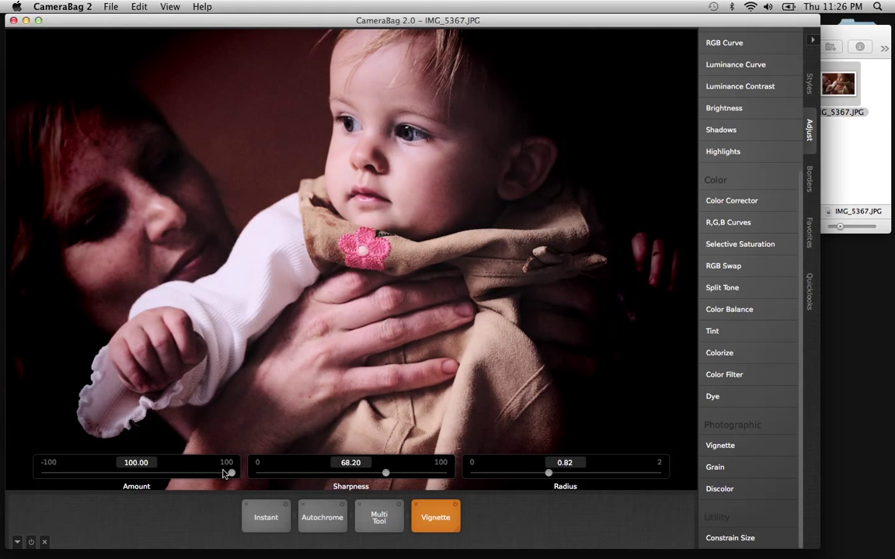
drag(230, 473, 142, 475)
- Preview the four-layer stack on the next photos, reaching IMG_5225.JPG
click(159, 505)
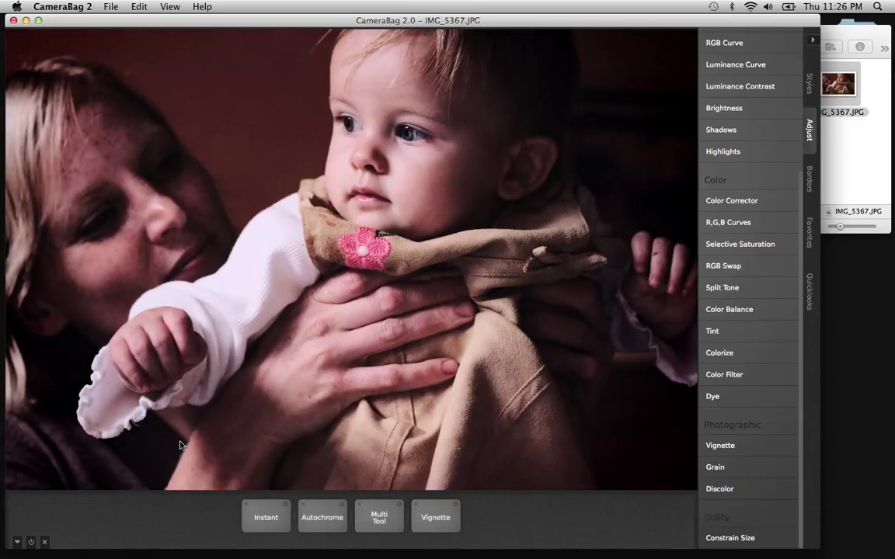
key(super+Right)
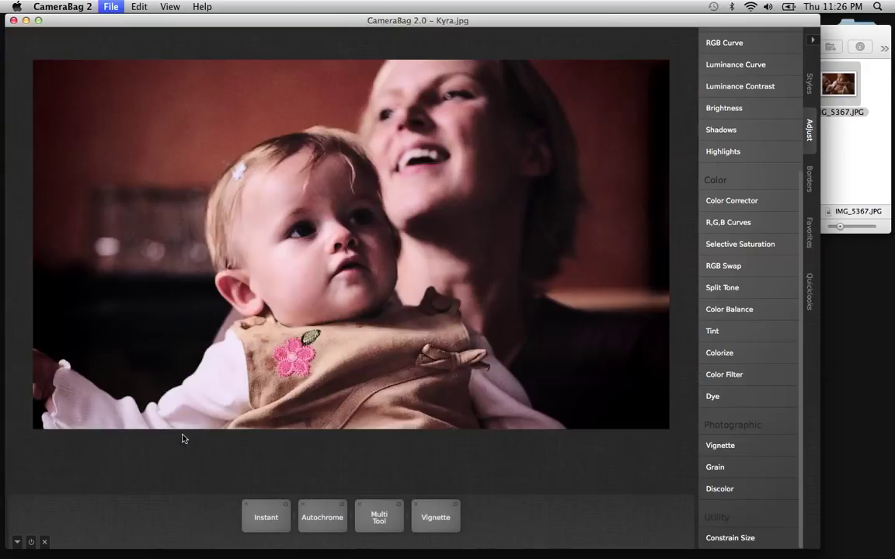
key(super+Right)
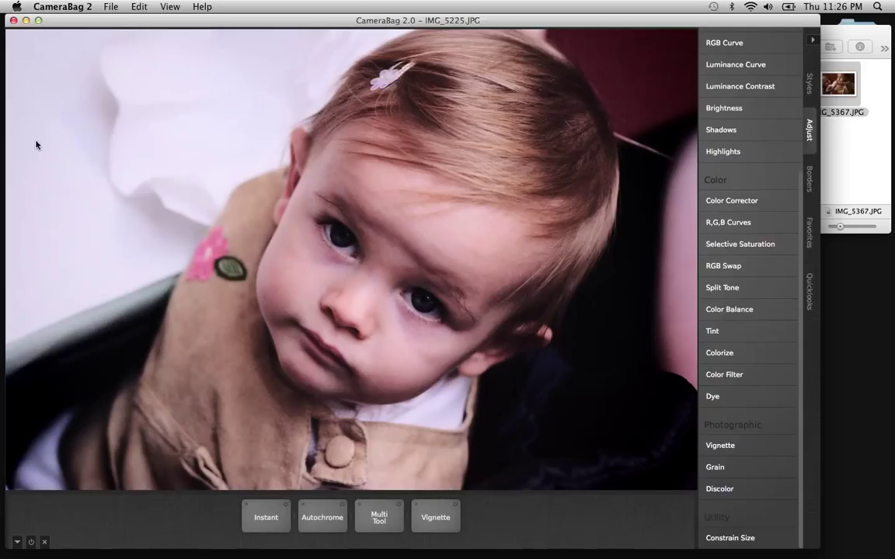
- Raise the Vignette Amount to about 29.18 and return to IMG_5367.JPG
click(434, 519)
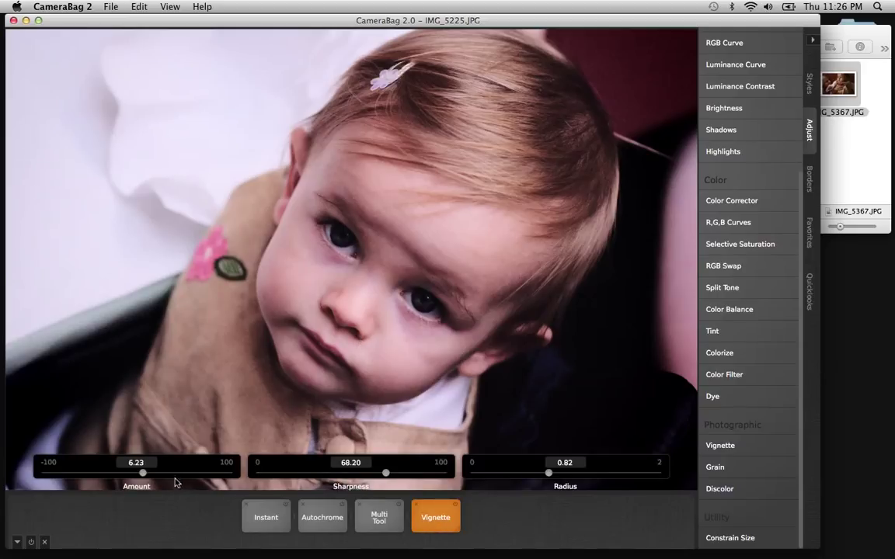
drag(145, 475, 166, 476)
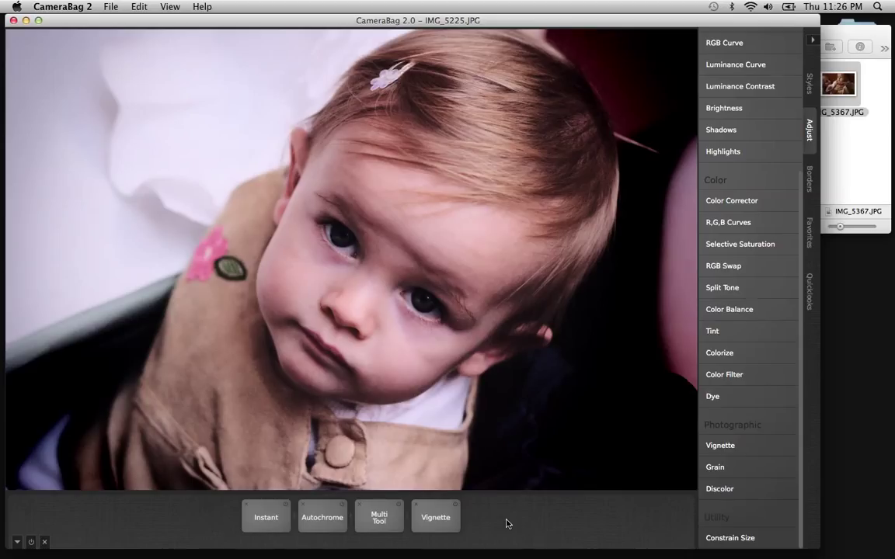
key(super+Right)
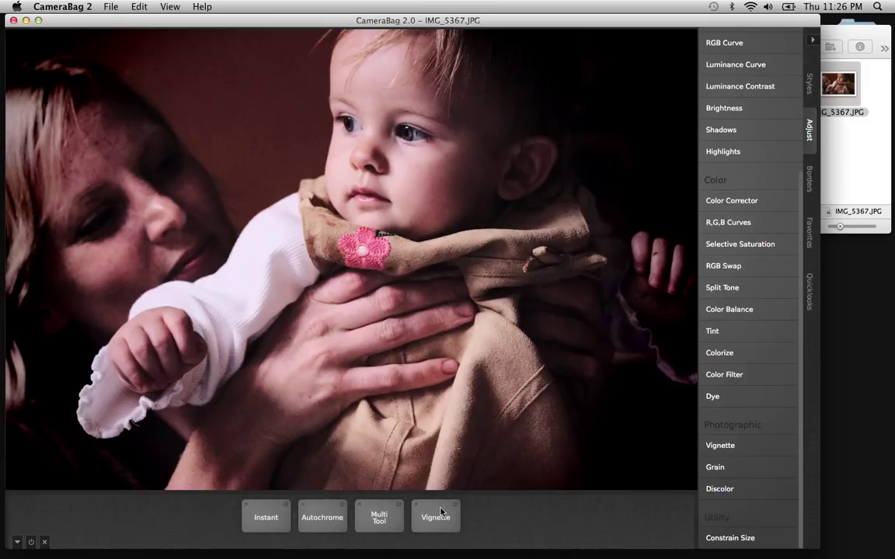
- Save the four-layer stack as a favorite filter named 'Drama'
click(112, 10)
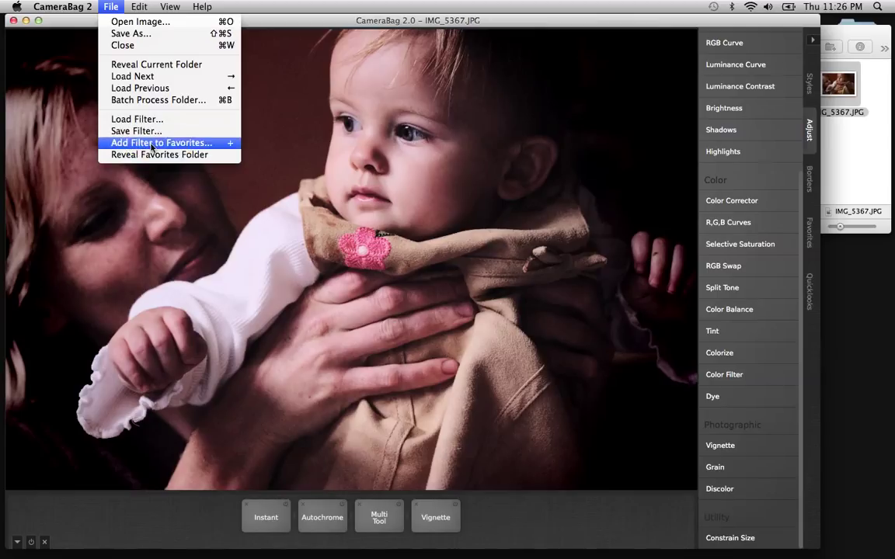
click(500, 523)
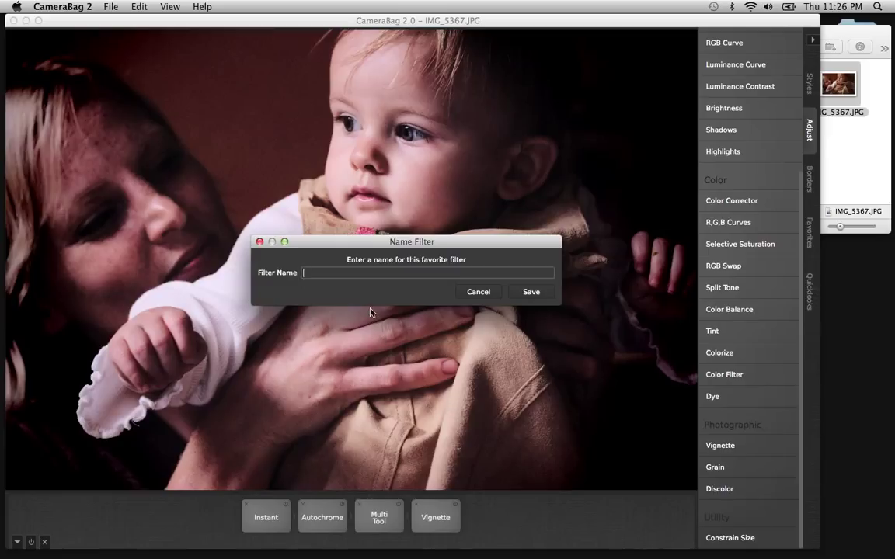
text(Drama)
key(Return)
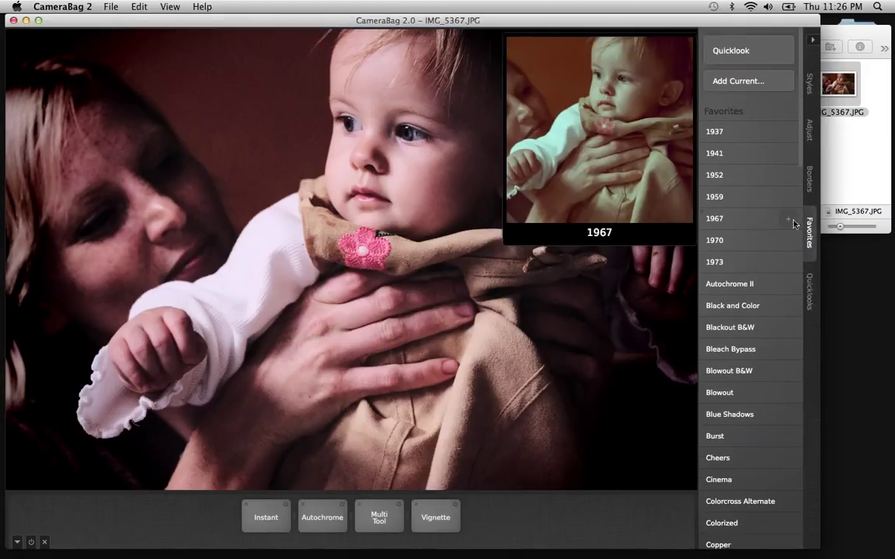
- Try the Explorers and Downtown favorites on the photo, then apply Drama
scroll(763, 229, down, 1)
scroll(763, 229, down, 10)
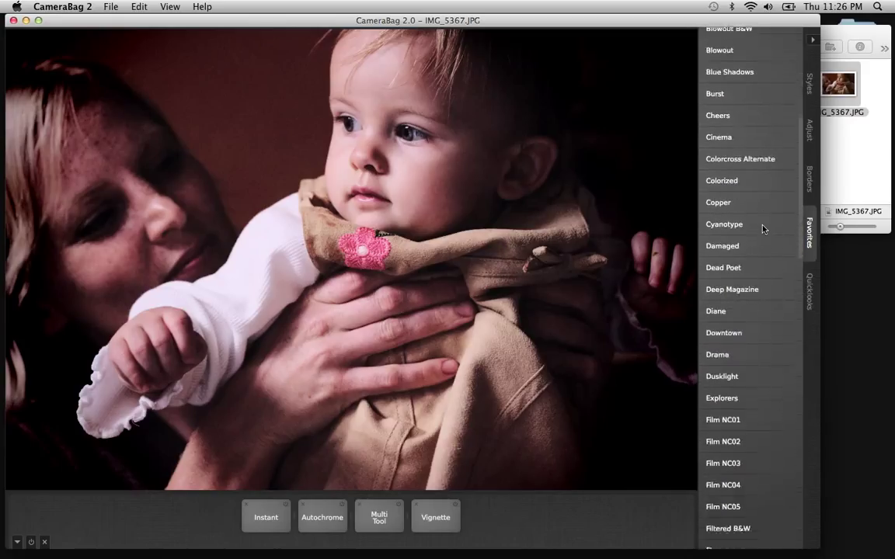
scroll(763, 229, down, 1)
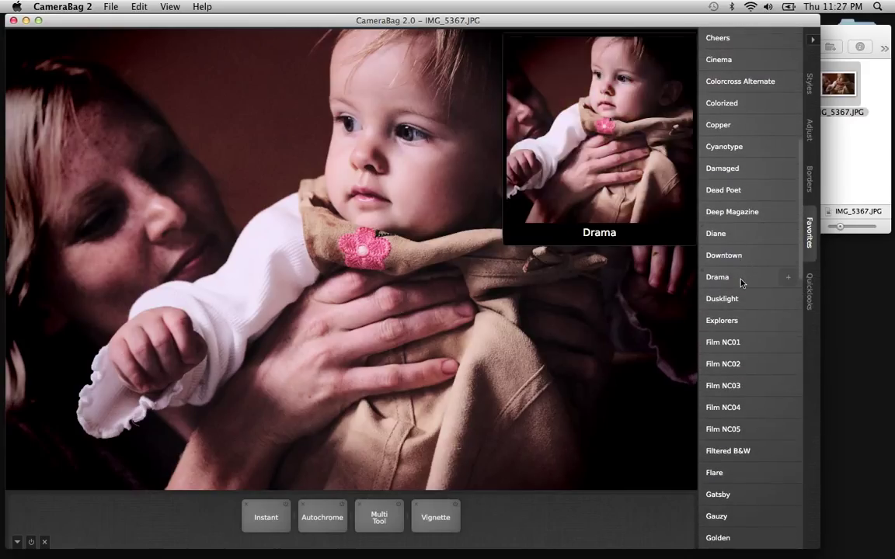
click(742, 325)
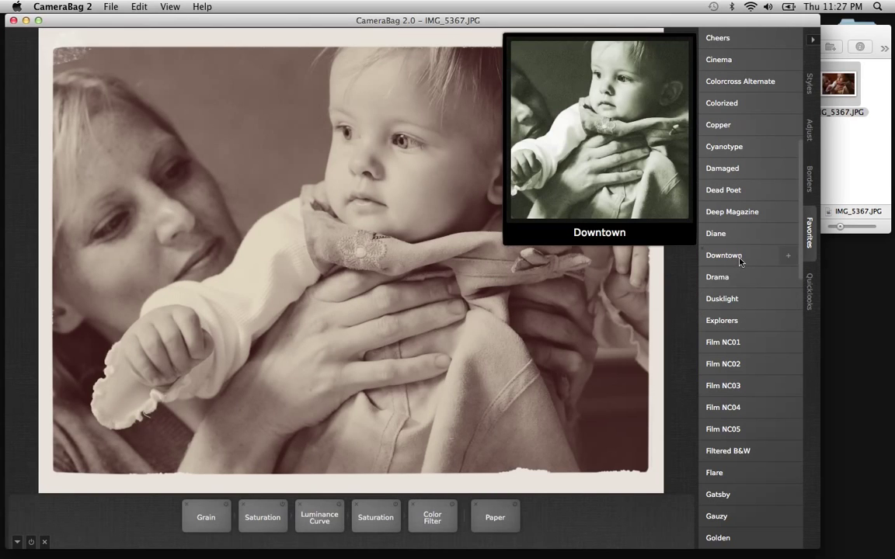
click(740, 261)
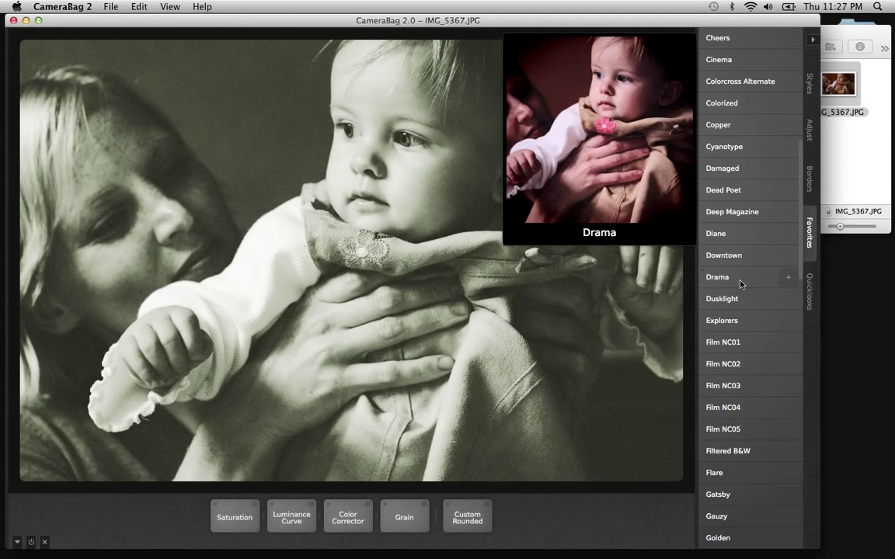
click(740, 284)
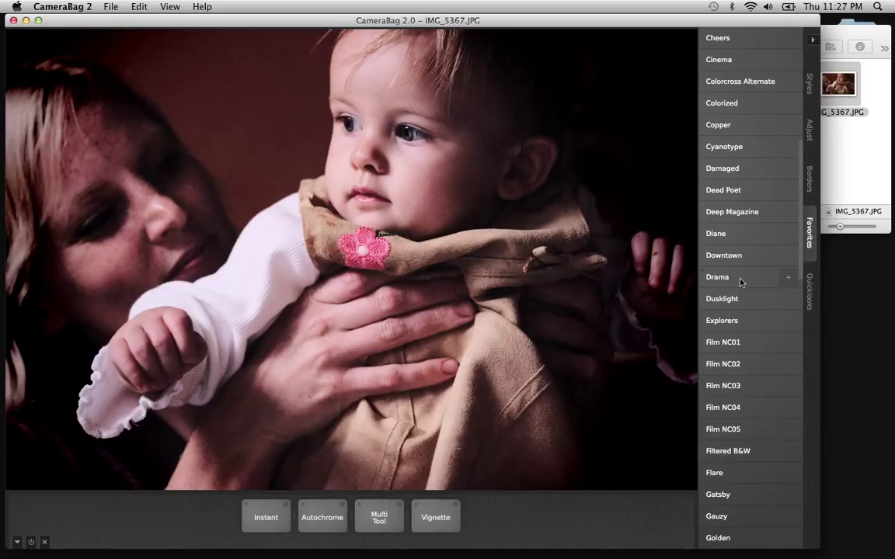
click(382, 519)
click(435, 517)
click(322, 518)
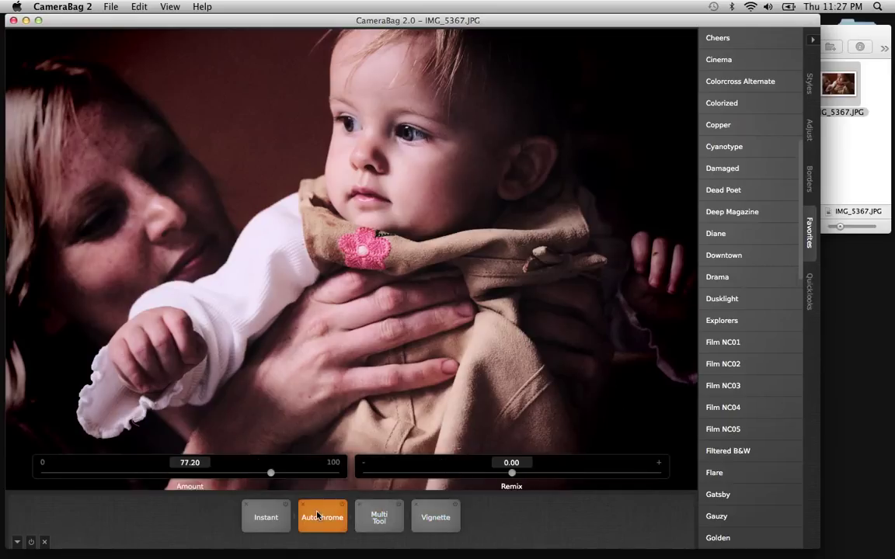
click(266, 516)
click(318, 521)
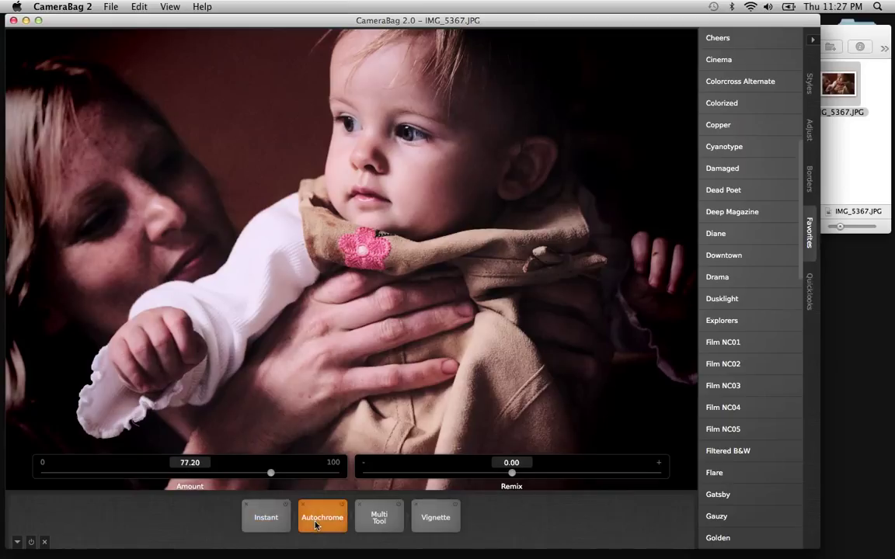
click(379, 518)
click(497, 525)
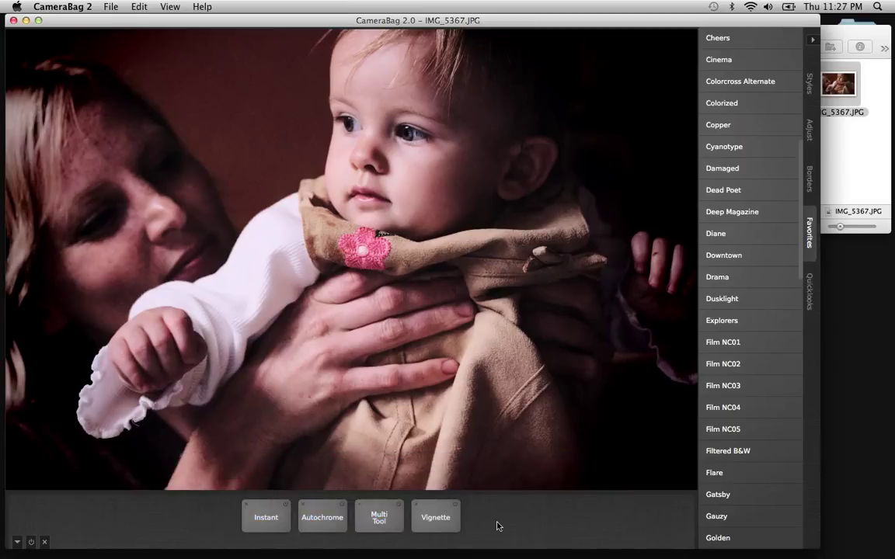